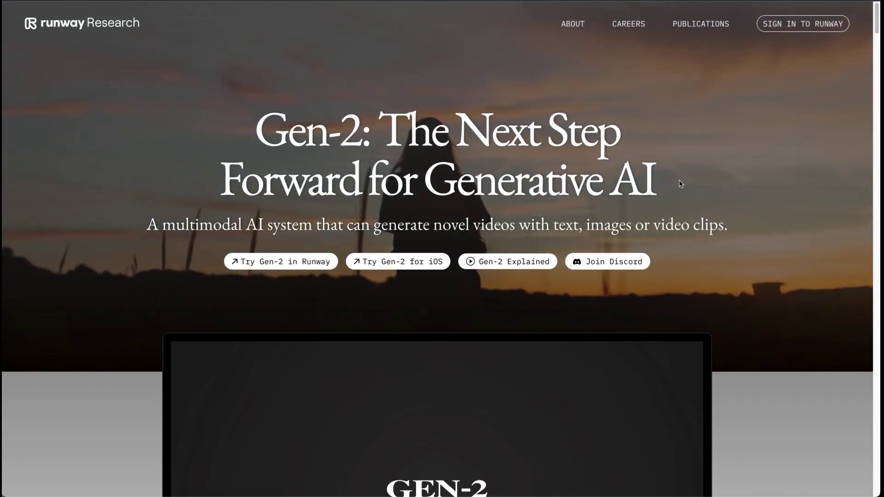
scroll(532, 268, "down", 6)
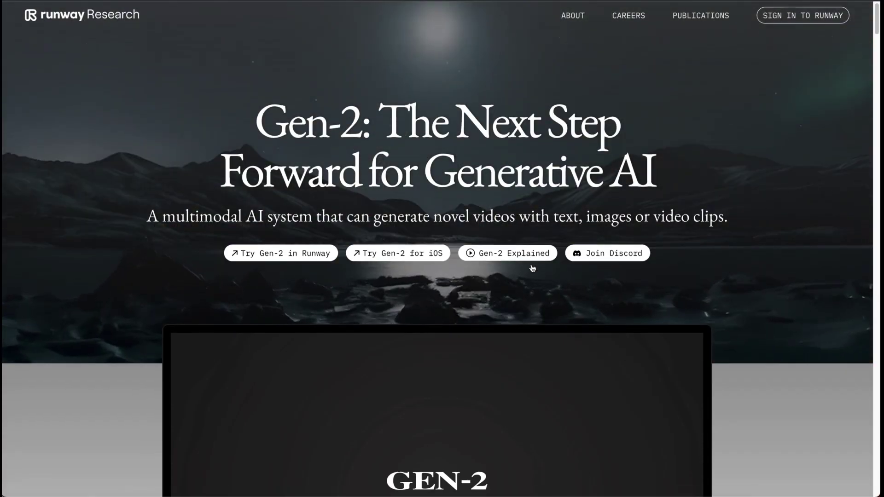
scroll(533, 268, "down", 4)
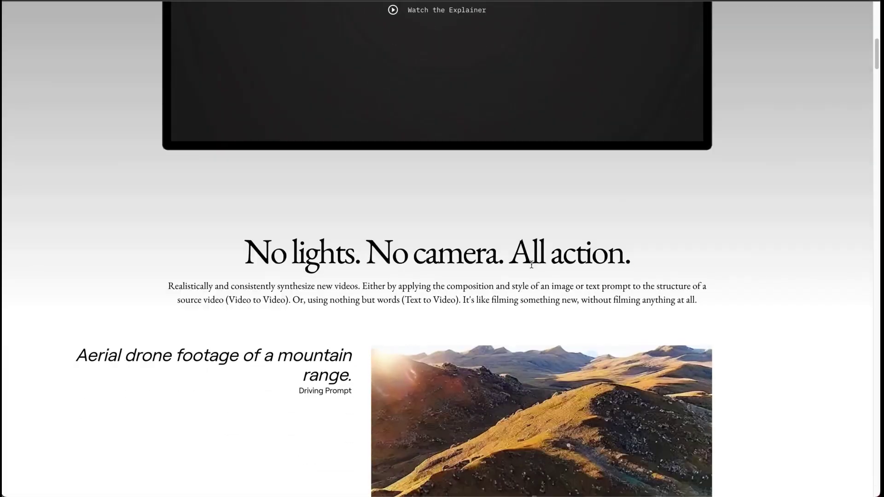
scroll(532, 265, "up", 3)
left_click(393, 159)
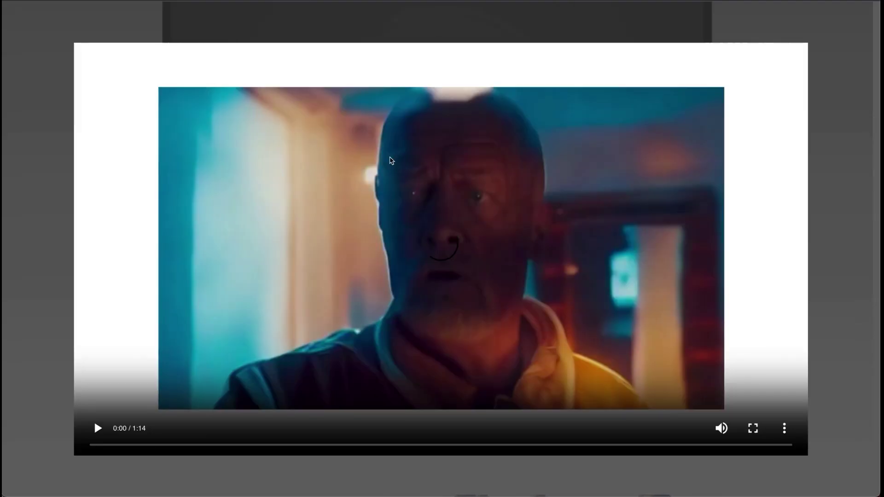
left_click(851, 217)
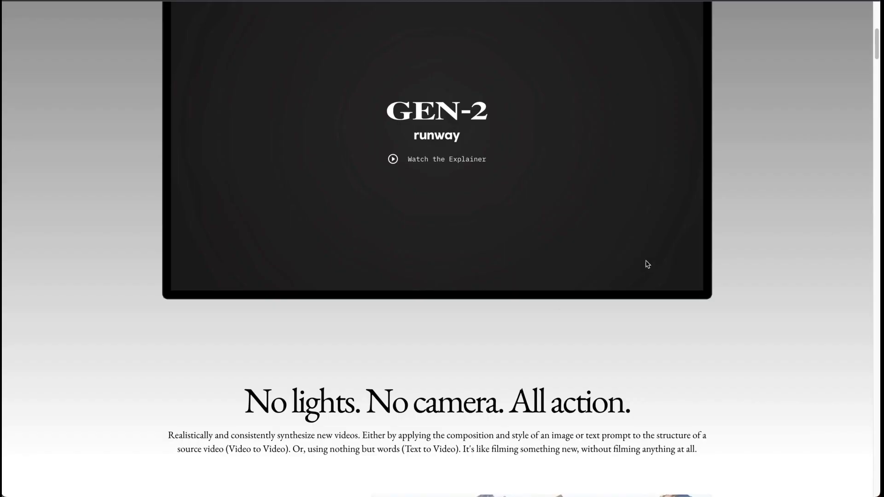
scroll(559, 305, "down", 5)
scroll(559, 305, "down", 4)
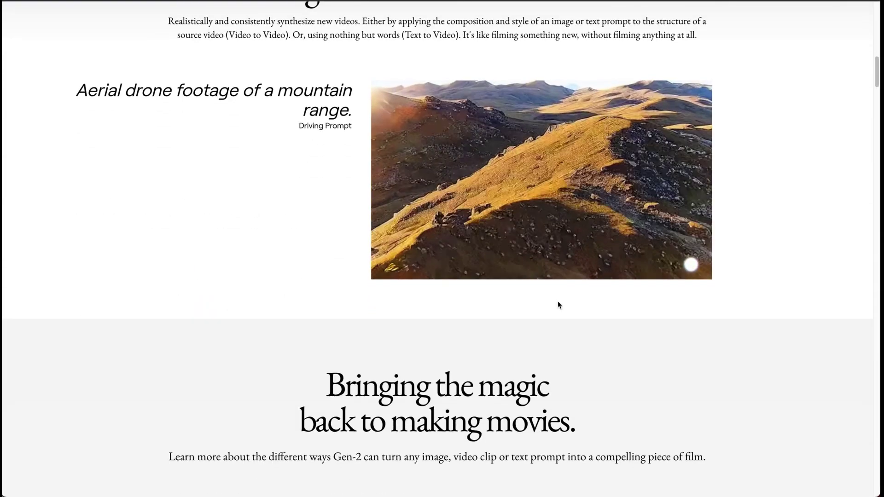
scroll(559, 305, "down", 15)
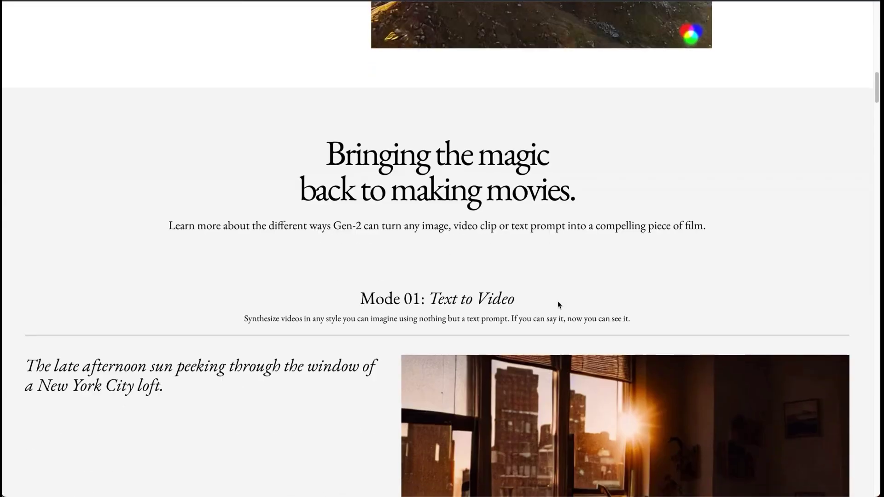
scroll(558, 305, "down", 7)
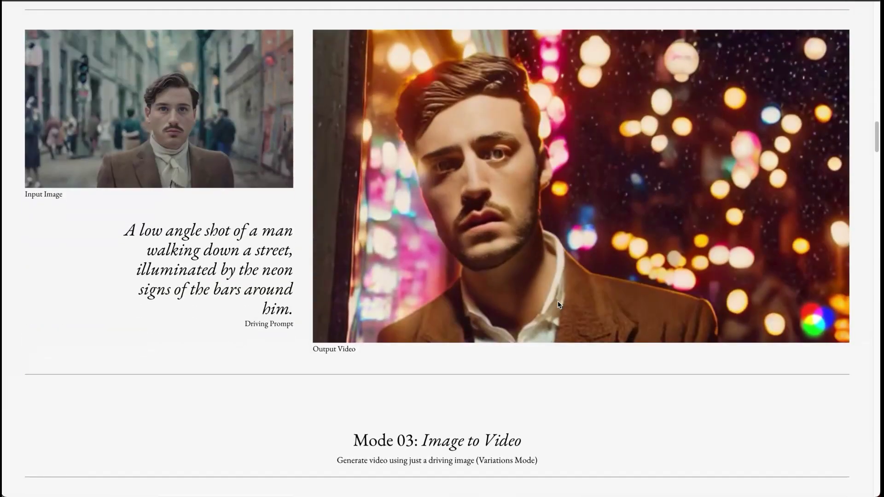
left_click_drag(132, 233, 294, 313)
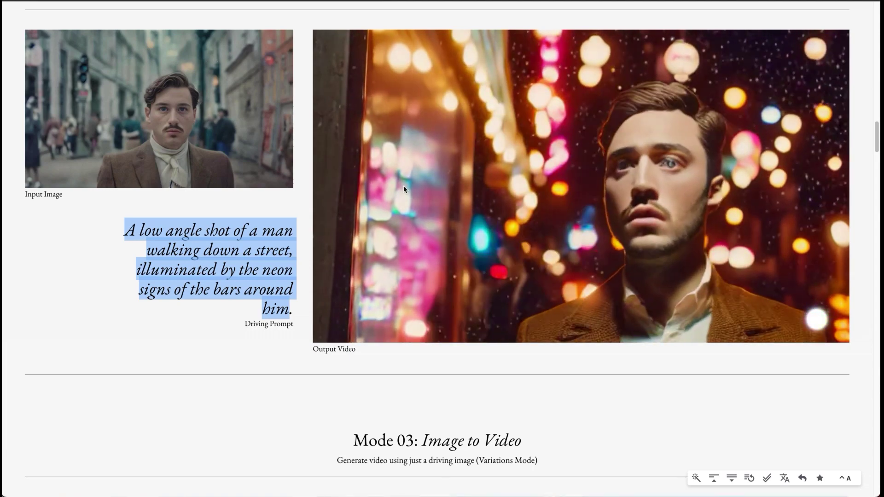
scroll(477, 214, "down", 5)
scroll(477, 214, "down", 3)
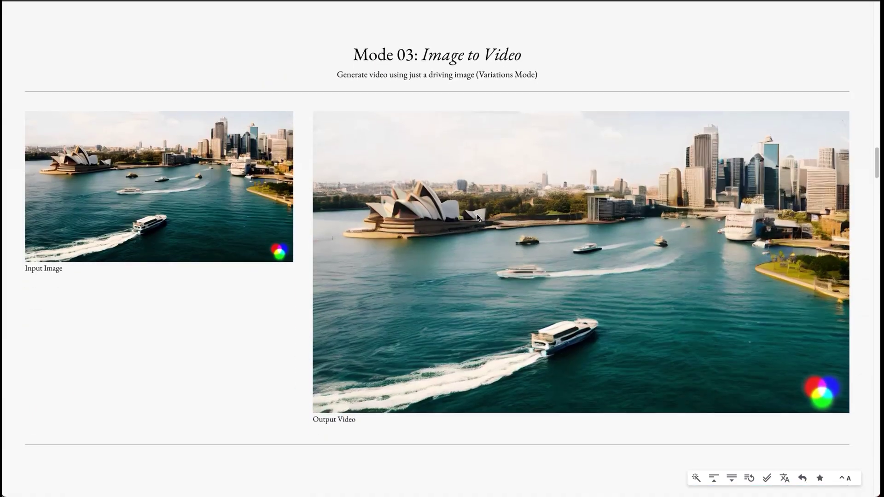
scroll(636, 268, "down", 8)
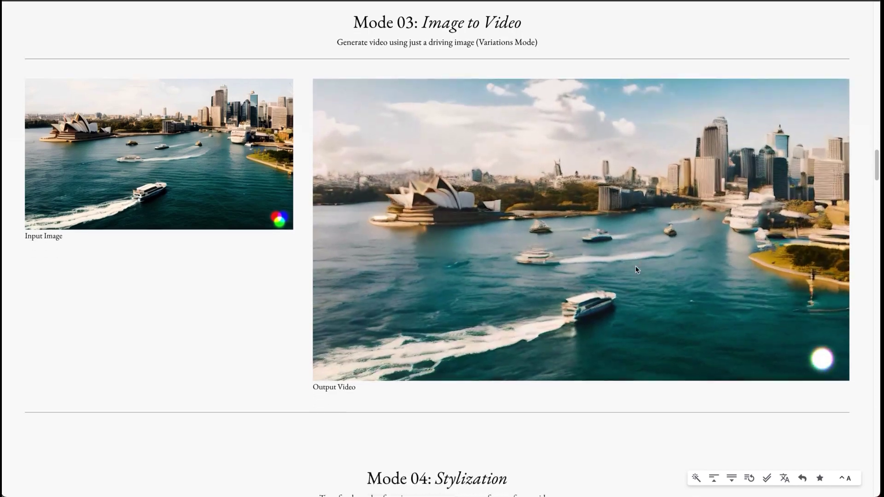
scroll(636, 268, "down", 2)
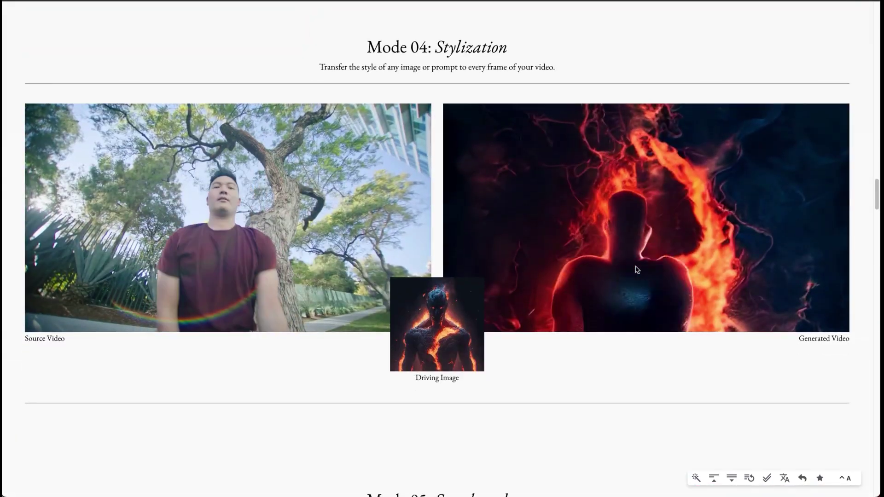
scroll(540, 261, "down", 5)
scroll(540, 263, "down", 7)
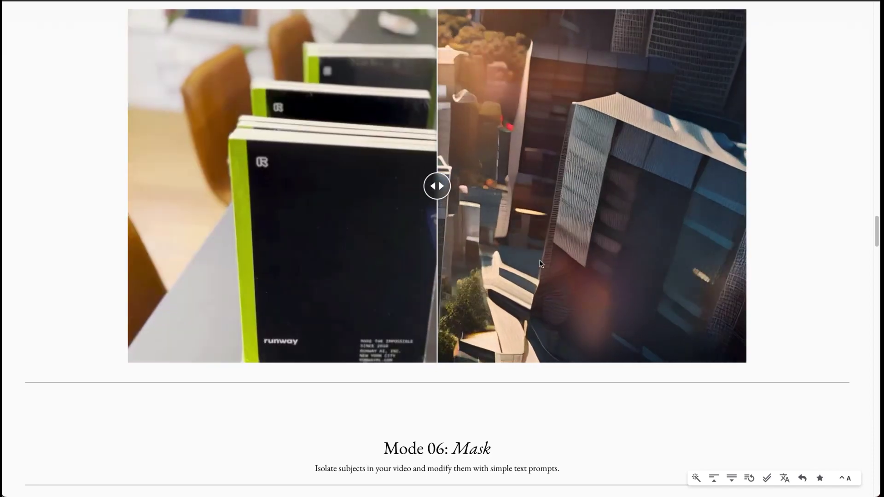
scroll(541, 263, "up", 20)
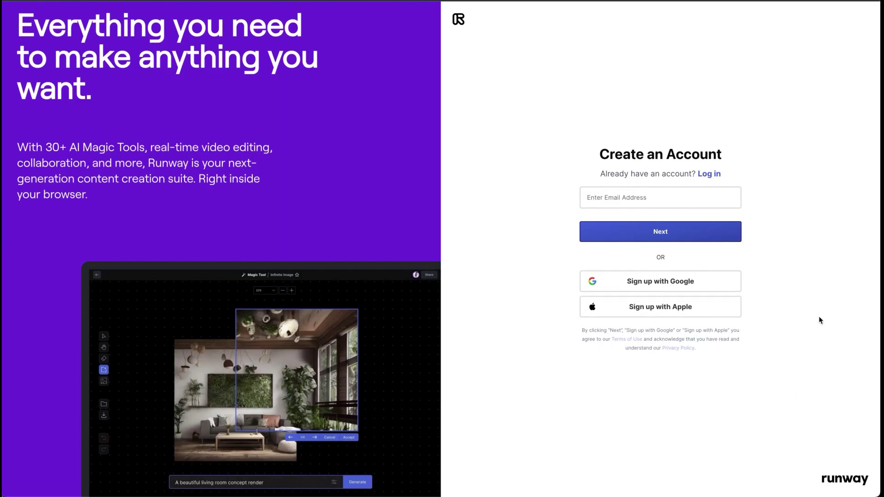
Sign up to Runway with a Google account to reach the Home dashboard.
left_click(712, 282)
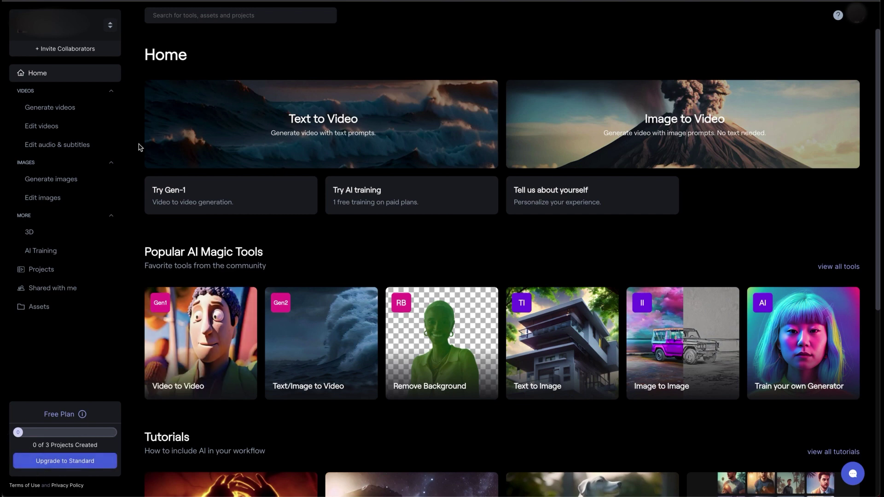
Open the Gen-2 Text/Image to Video tool and skip its welcome tour.
left_click(71, 109)
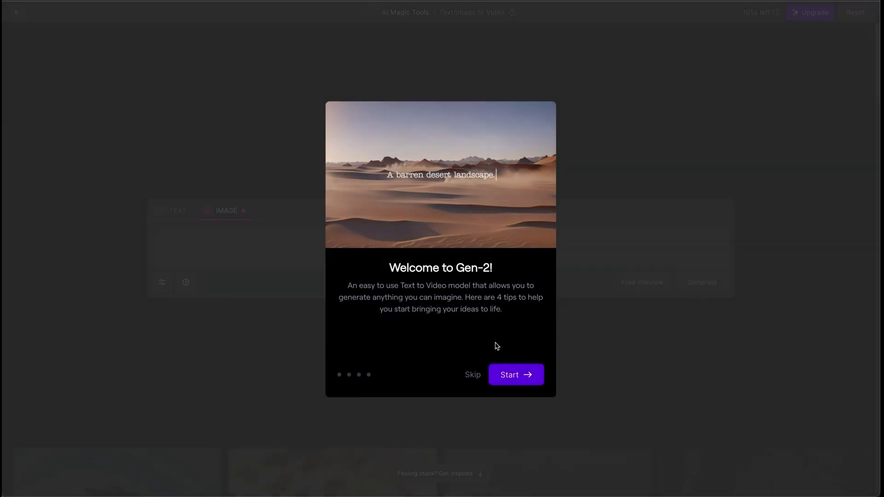
left_click(514, 380)
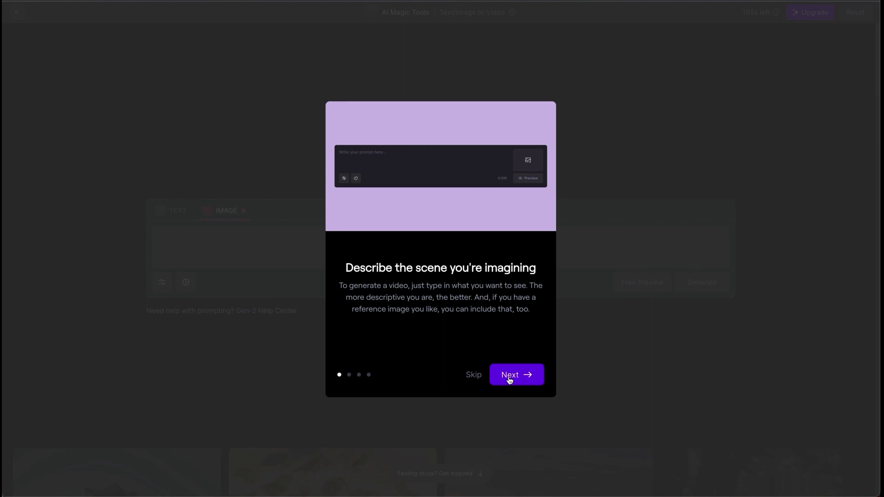
left_click(510, 381)
left_click(509, 379)
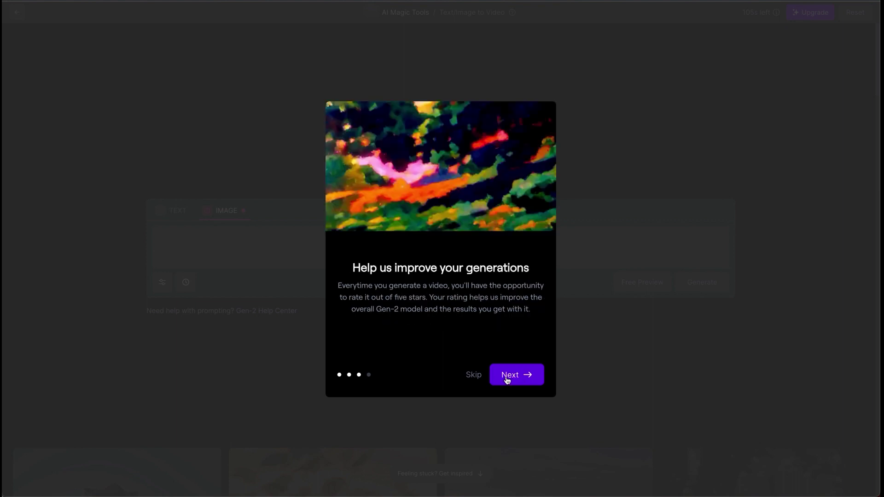
left_click(473, 375)
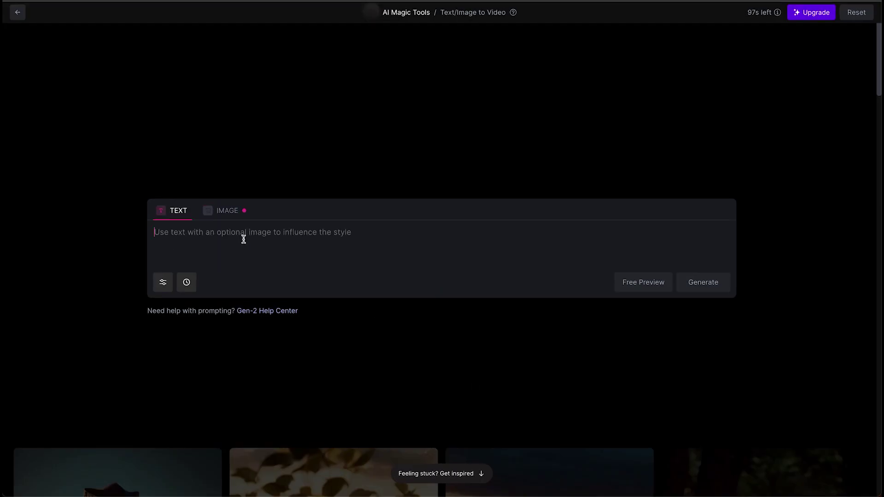
Enter the prompt 'an elf walking through a crowded city, morning, medieval' and scroll back to it.
type("an elf walking through a crowded city, morning, medieval")
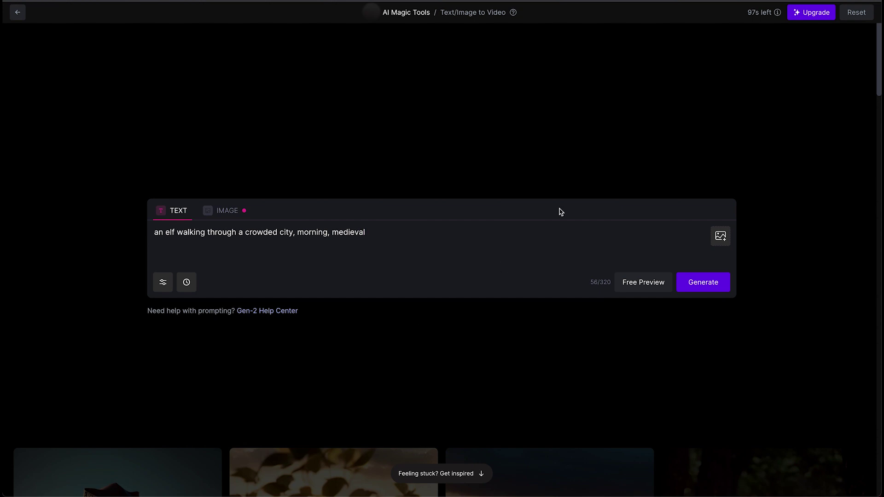
scroll(561, 212, "down", 4)
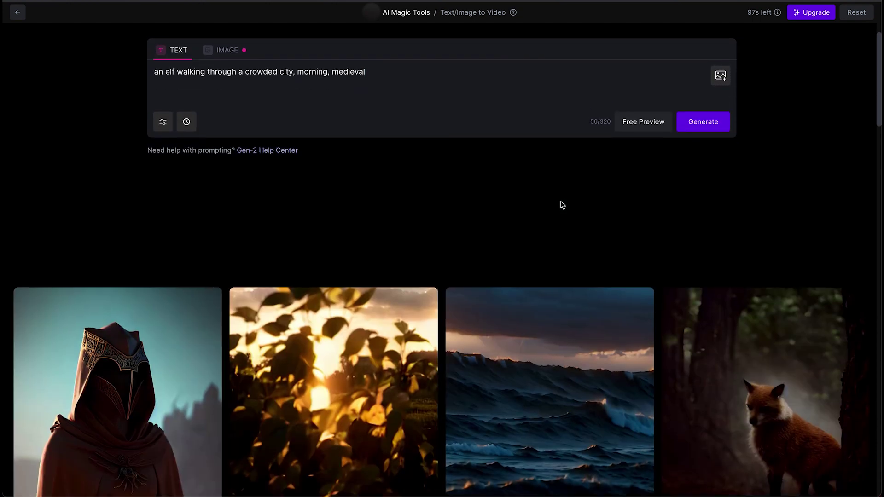
scroll(561, 205, "down", 3)
scroll(561, 205, "down", 4)
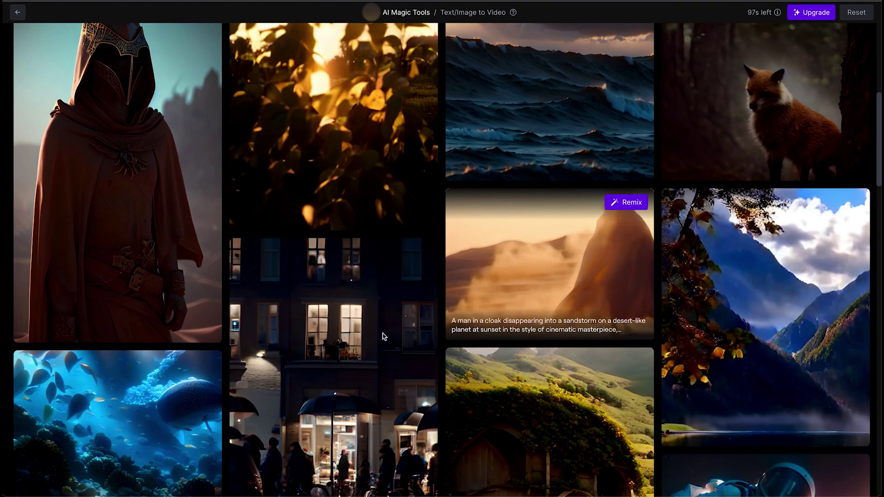
scroll(383, 339, "down", 3)
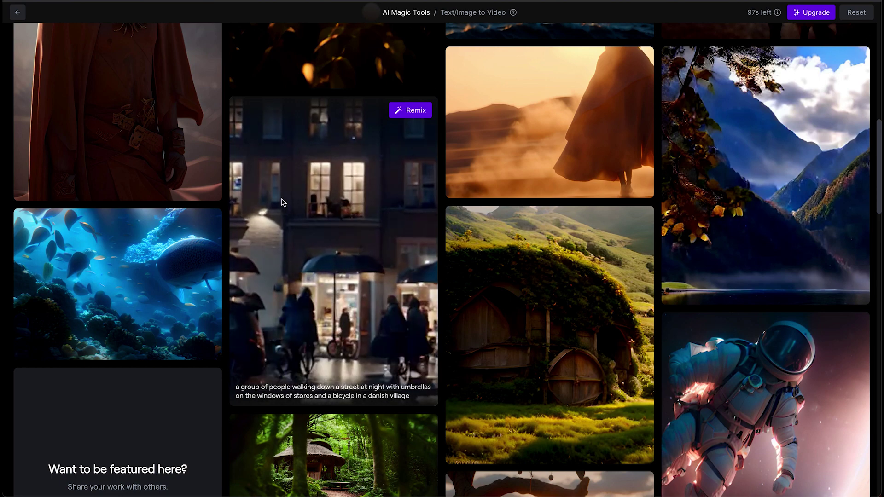
scroll(282, 200, "up", 1)
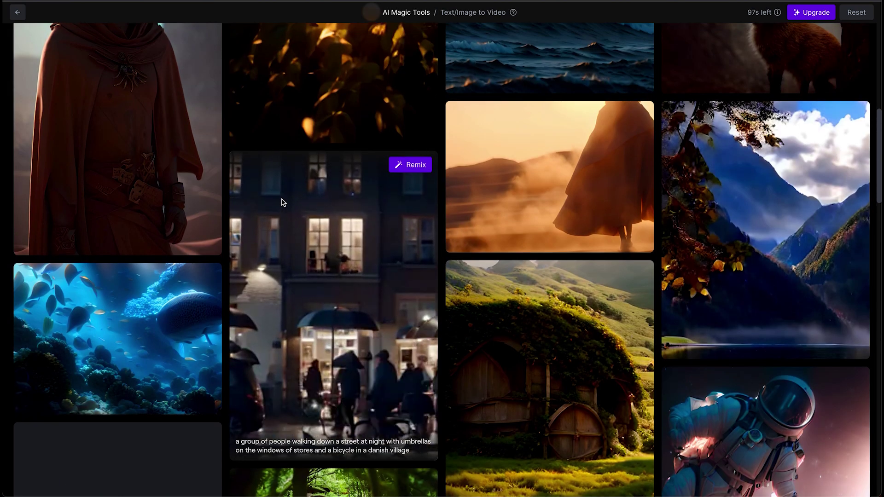
scroll(661, 177, "up", 10)
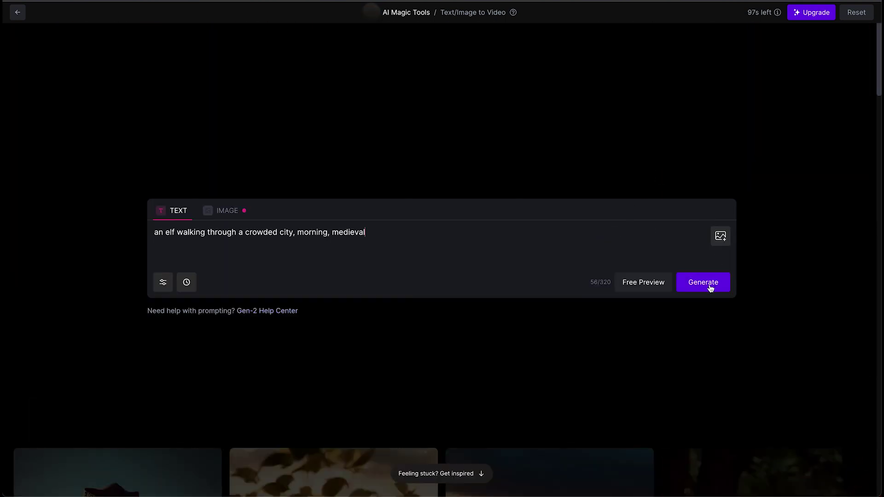
Generate the 4-second elf clip, play it twice, and extend it to 8 seconds.
left_click(710, 289)
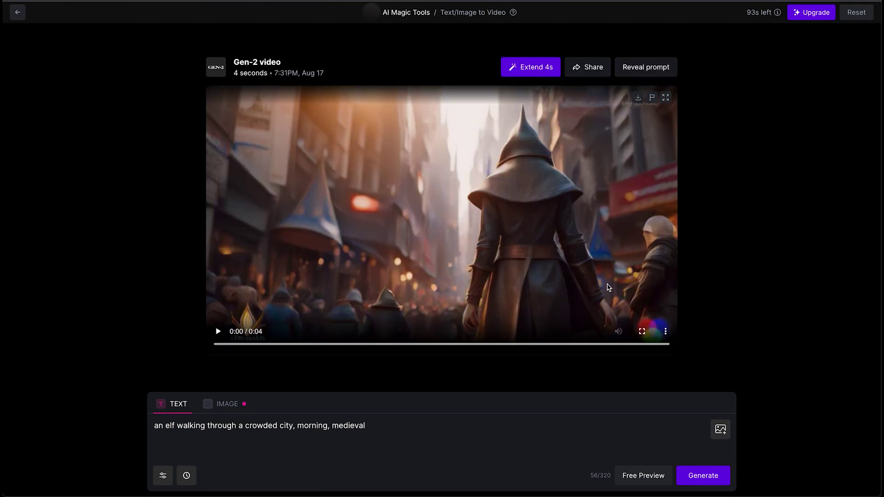
left_click(219, 333)
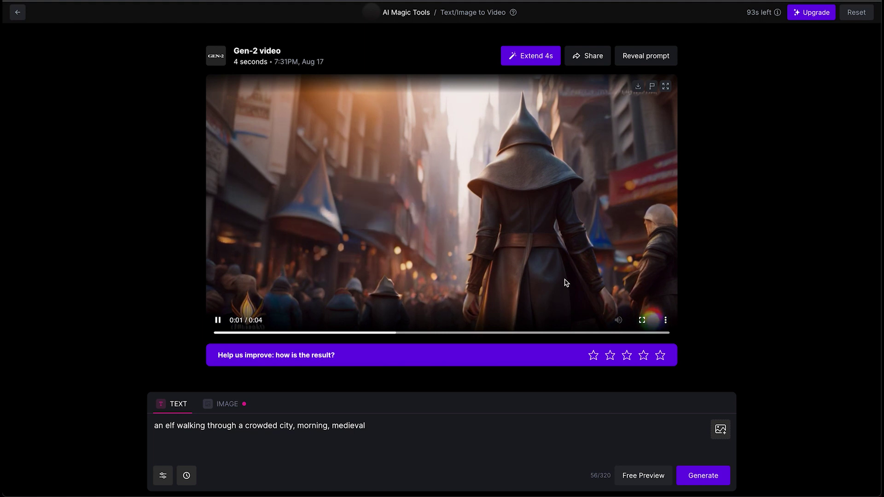
left_click(219, 320)
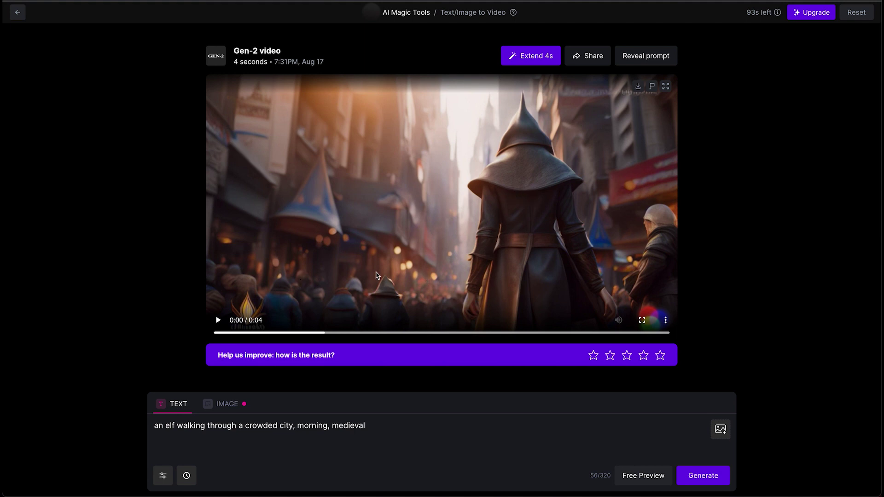
left_click(220, 320)
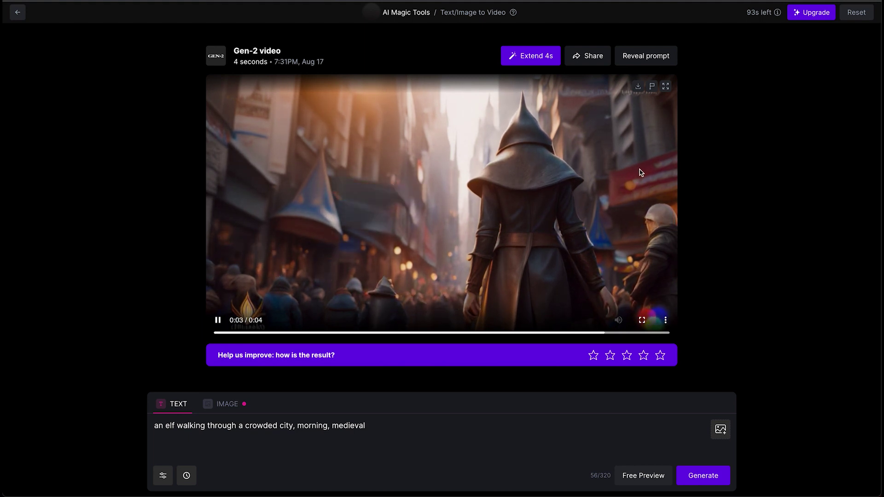
left_click(529, 56)
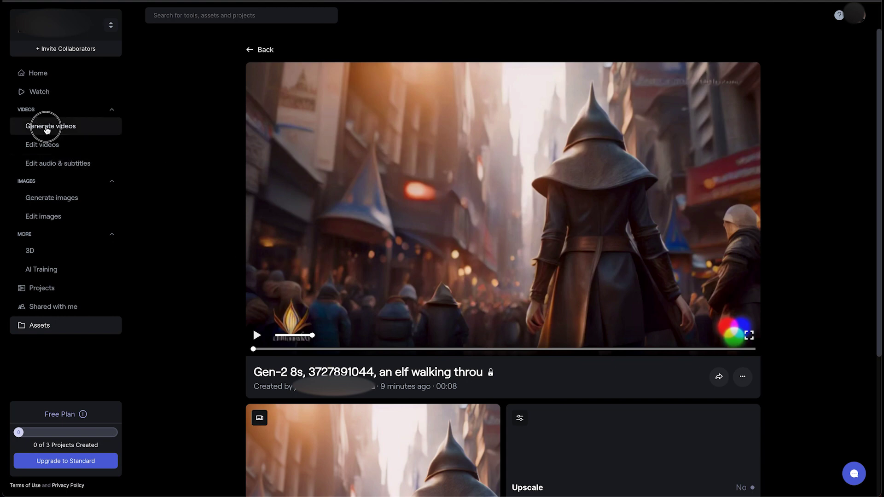
left_click(41, 126)
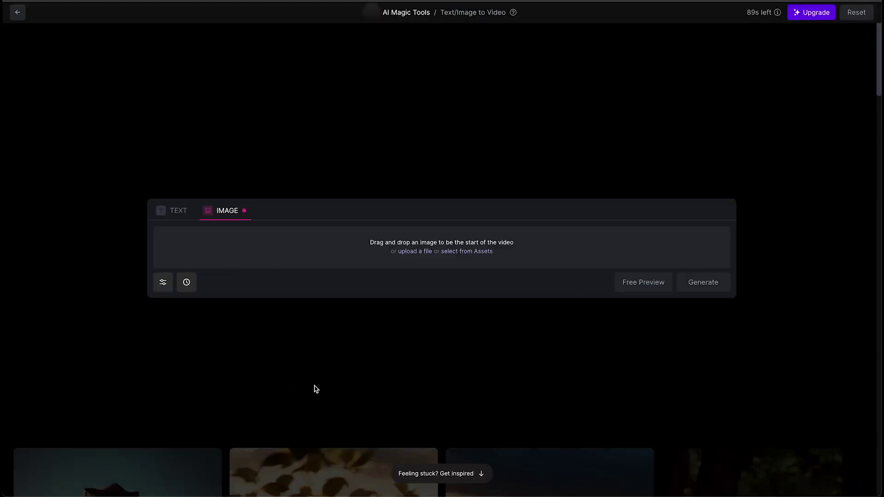
left_click(21, 13)
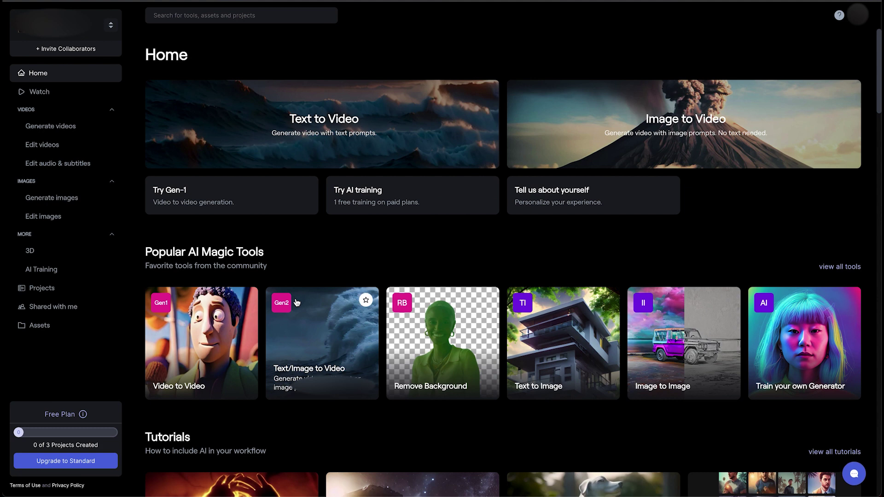
left_click(40, 327)
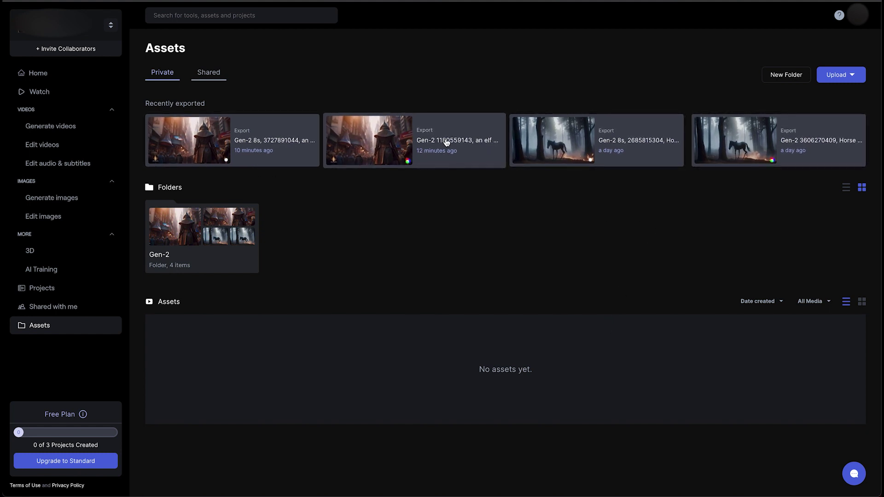
left_click(259, 141)
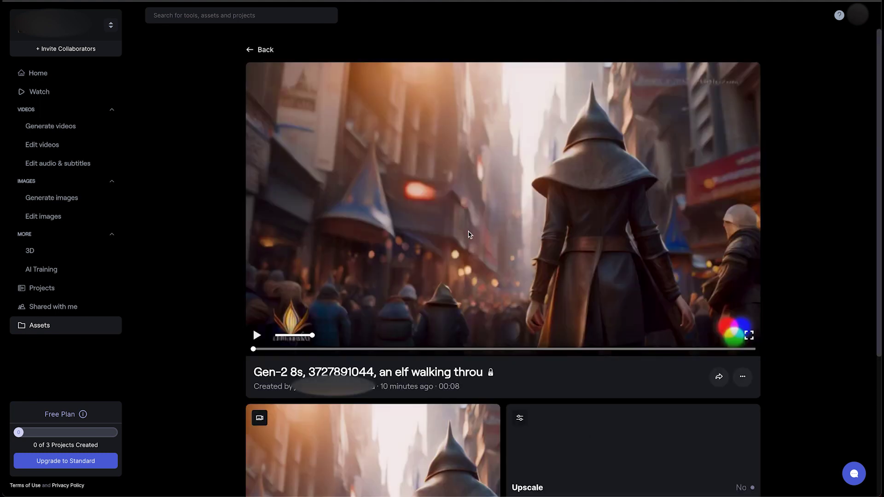
left_click(468, 235)
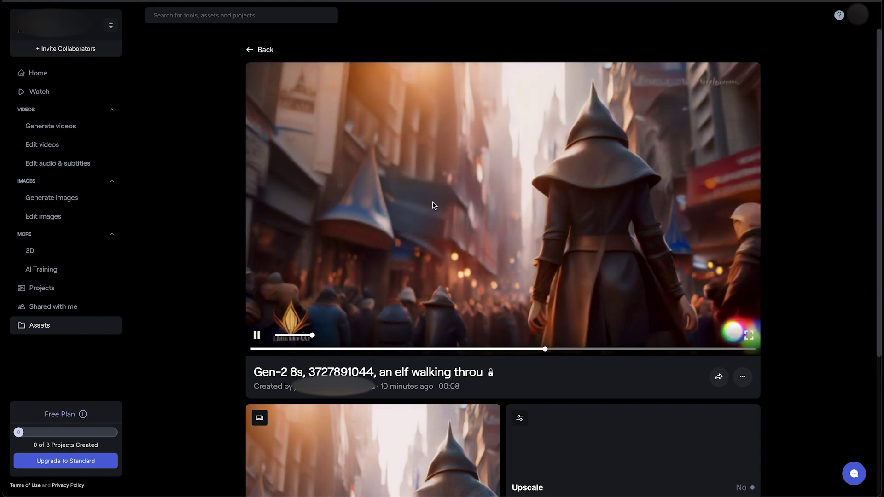
left_click(730, 204)
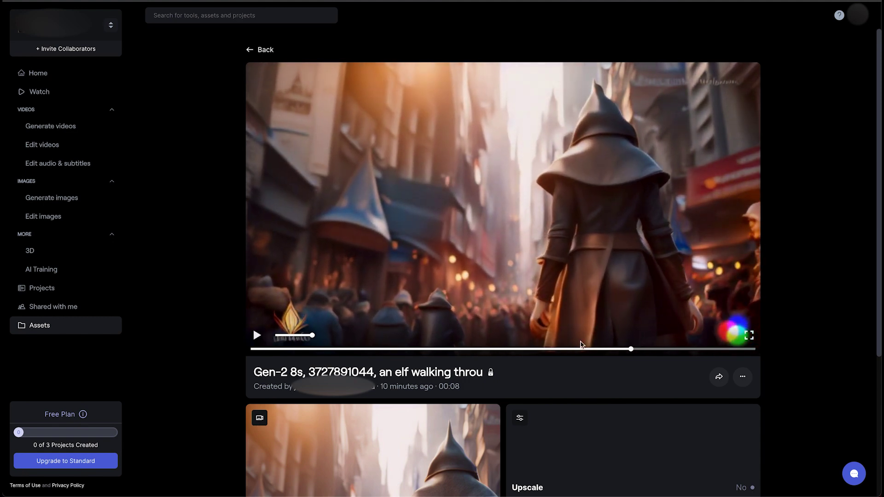
left_click_drag(590, 350, 758, 341)
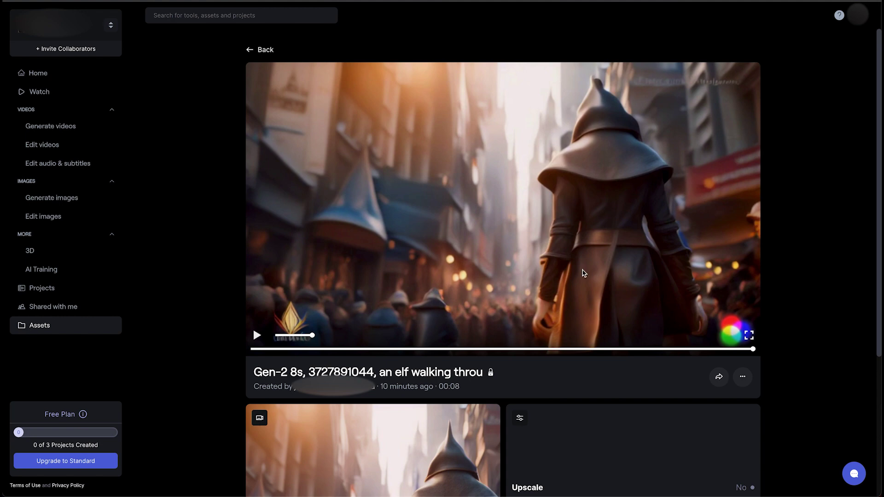
scroll(583, 273, "down", 5)
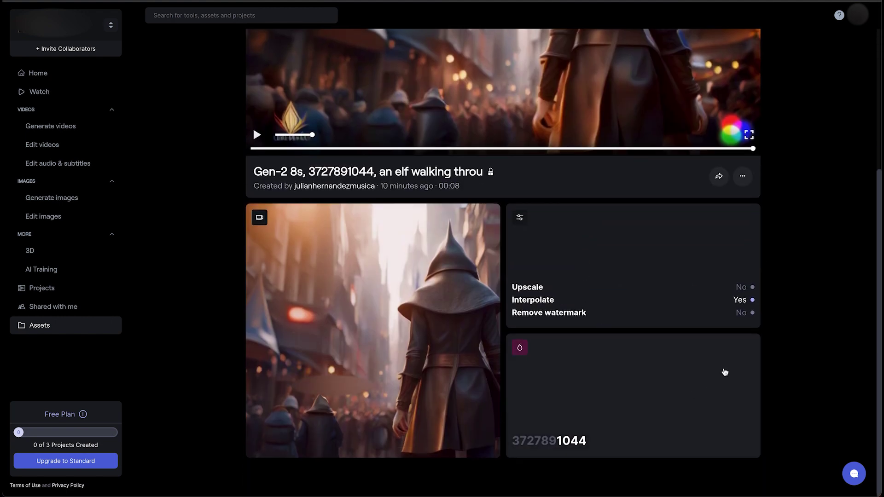
scroll(316, 243, "up", 5)
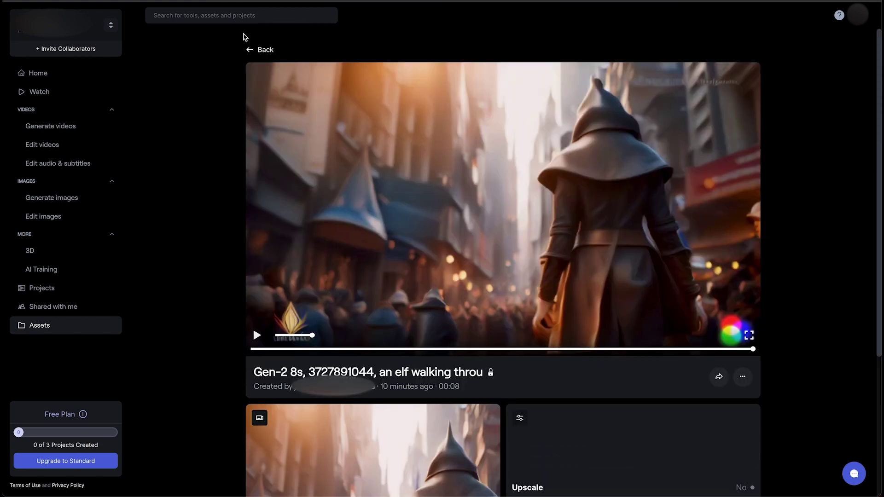
Return to Assets and reopen the Gen-2 video generator.
left_click(250, 51)
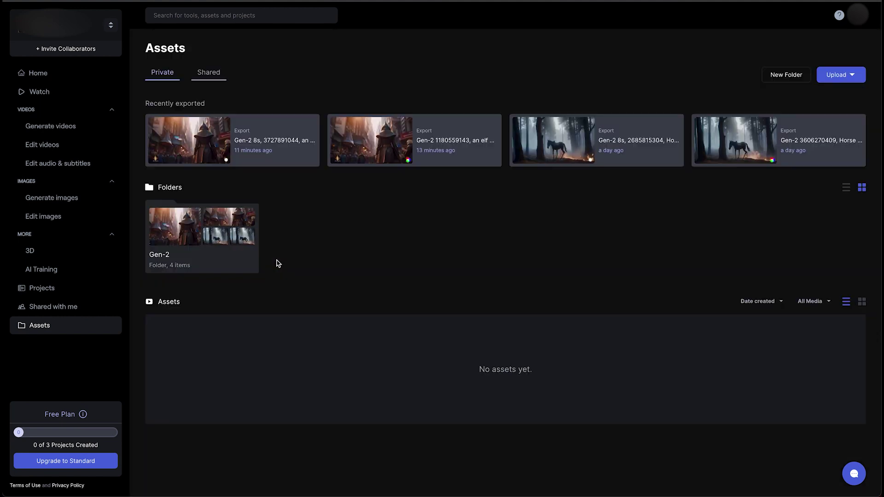
left_click(61, 130)
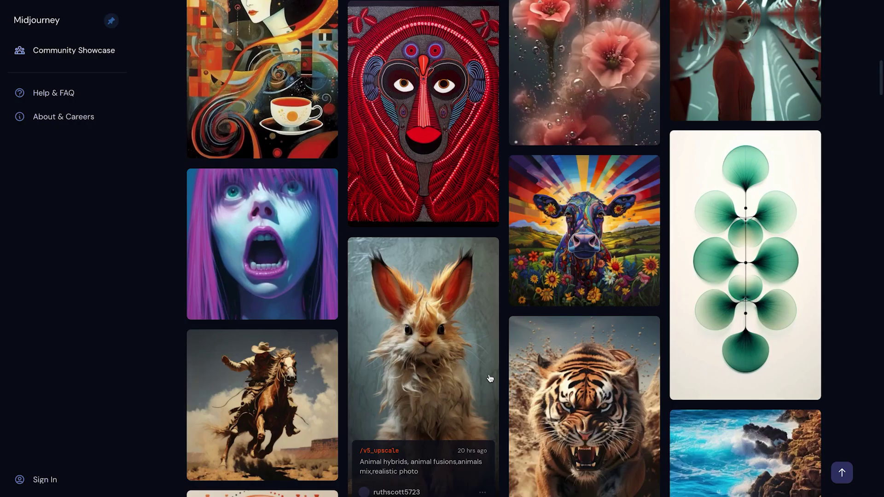
scroll(489, 376, "up", 6)
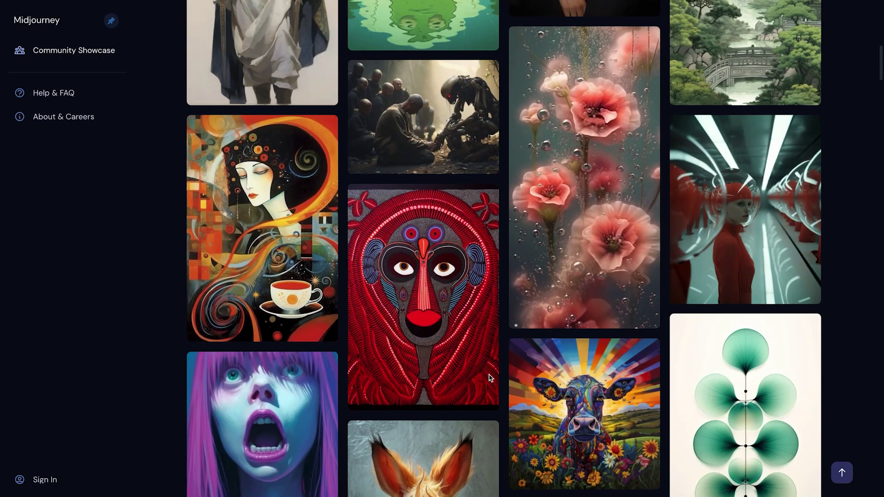
scroll(490, 378, "up", 6)
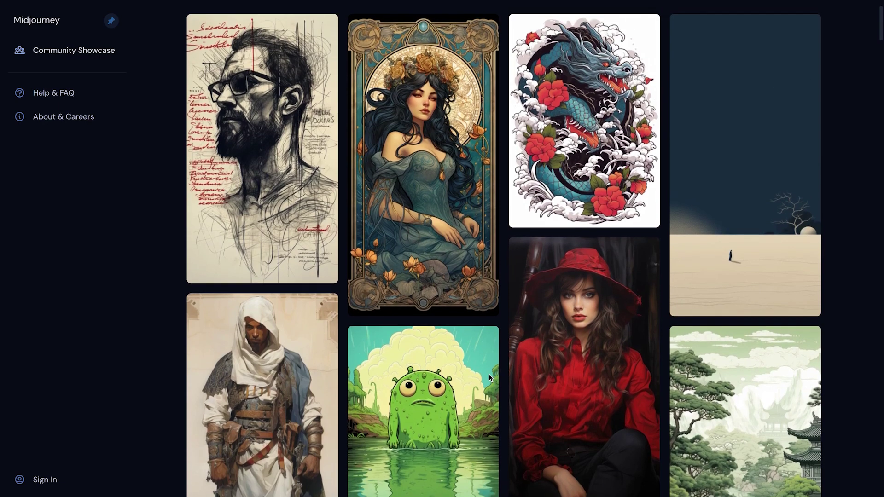
mouse_move(236, 219)
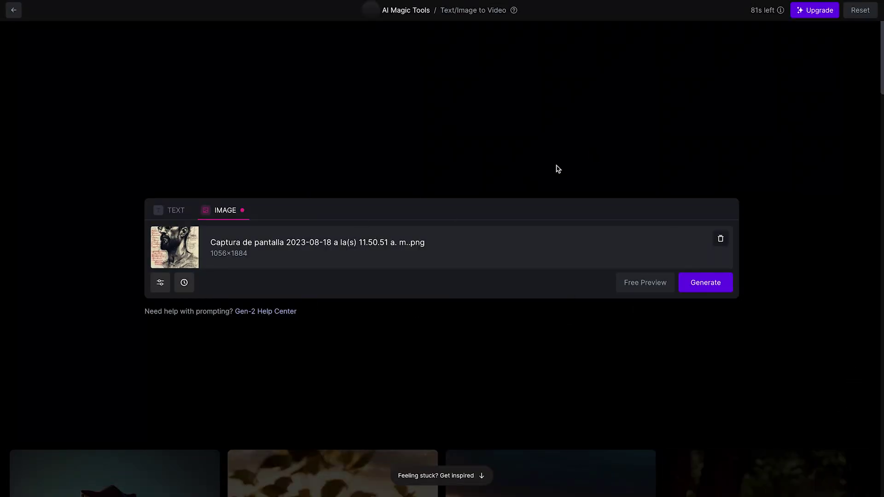
Generate a 4-second clip from the bearded-man sketch, then play, pause and scrub to 0:03.
left_click(722, 284)
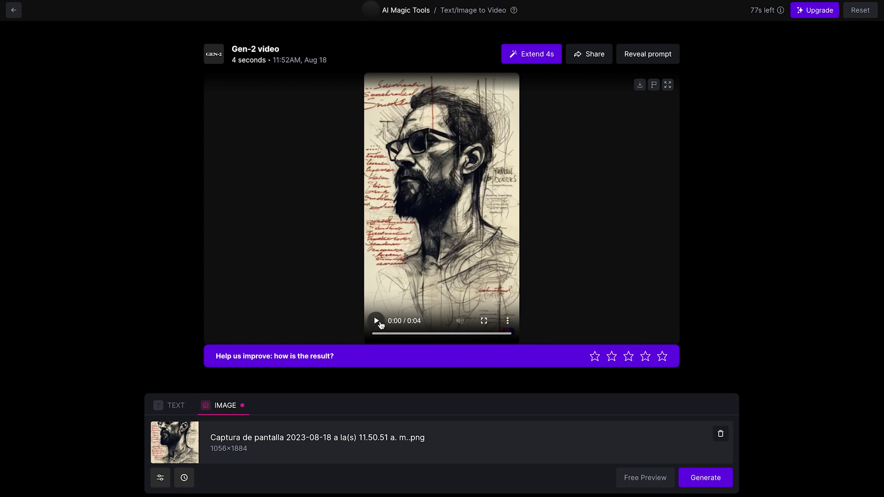
left_click(380, 324)
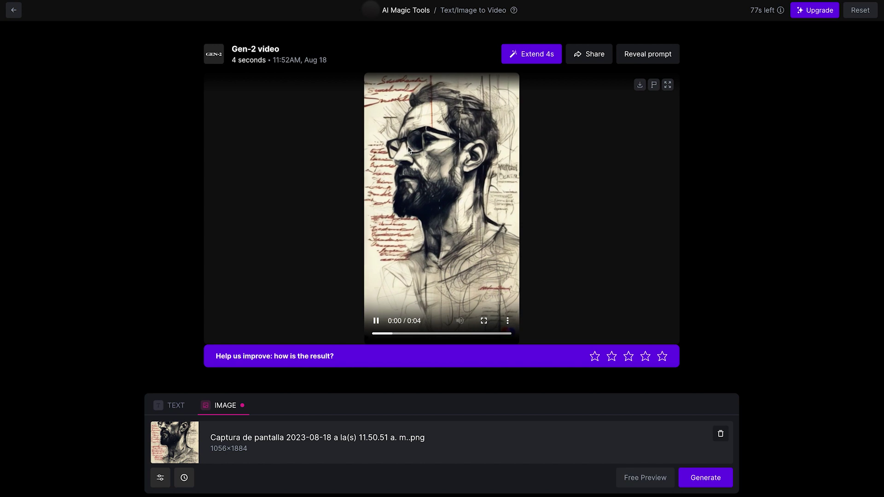
left_click(376, 321)
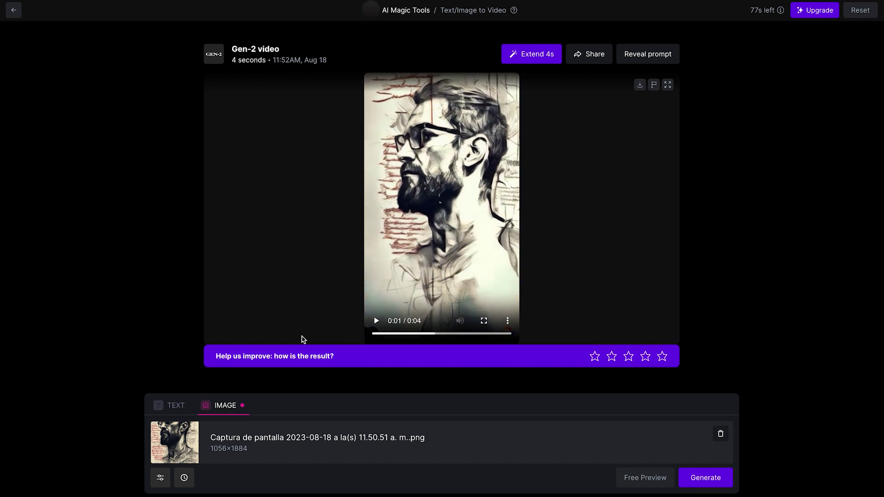
left_click_drag(435, 335, 376, 336)
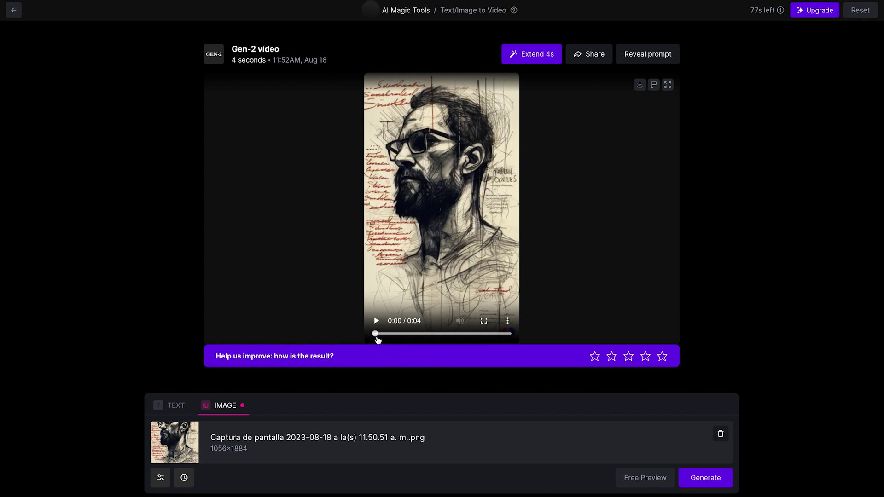
mouse_move(375, 336)
left_mouse_down()
mouse_move(501, 335)
mouse_move(380, 336)
left_mouse_up()
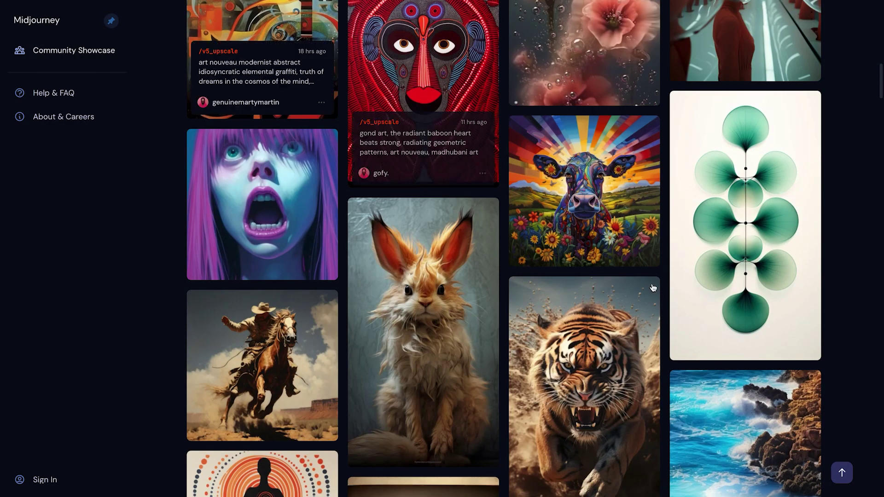
Scroll the Midjourney Community Showcase to find the mud-covered creature image.
scroll(652, 288, "down", 4)
scroll(653, 289, "down", 6)
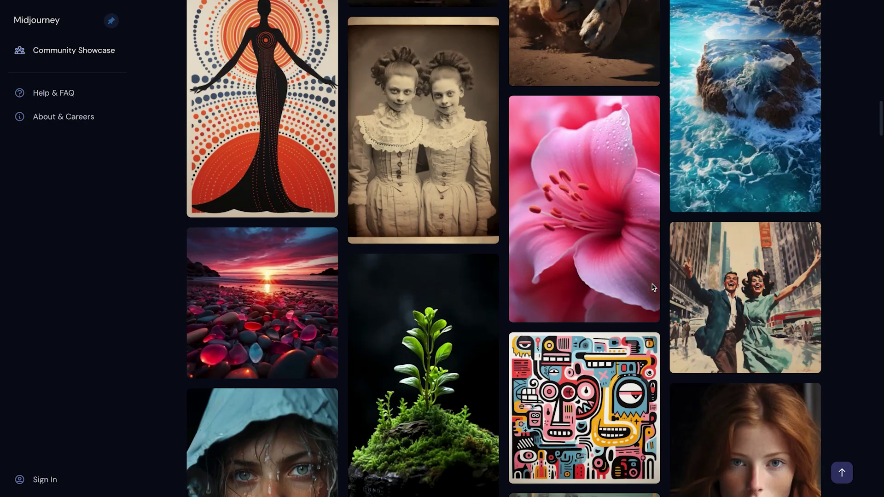
scroll(653, 288, "down", 3)
scroll(652, 286, "up", 5)
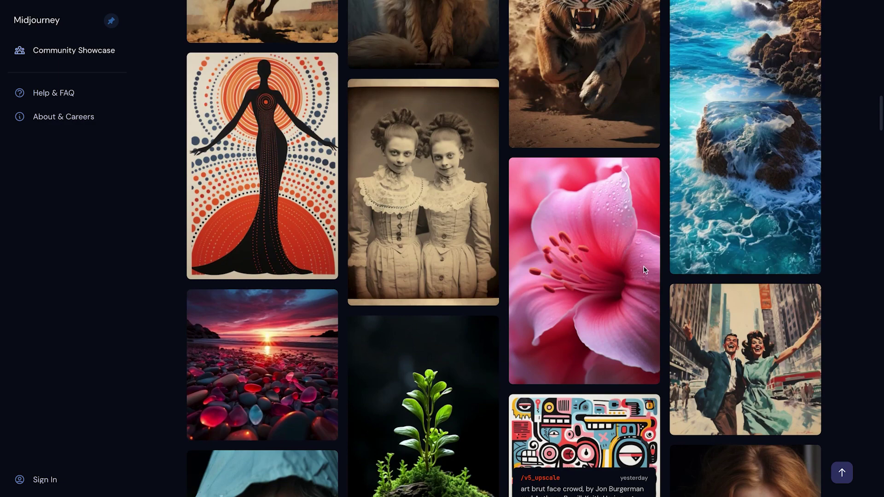
scroll(673, 176, "down", 10)
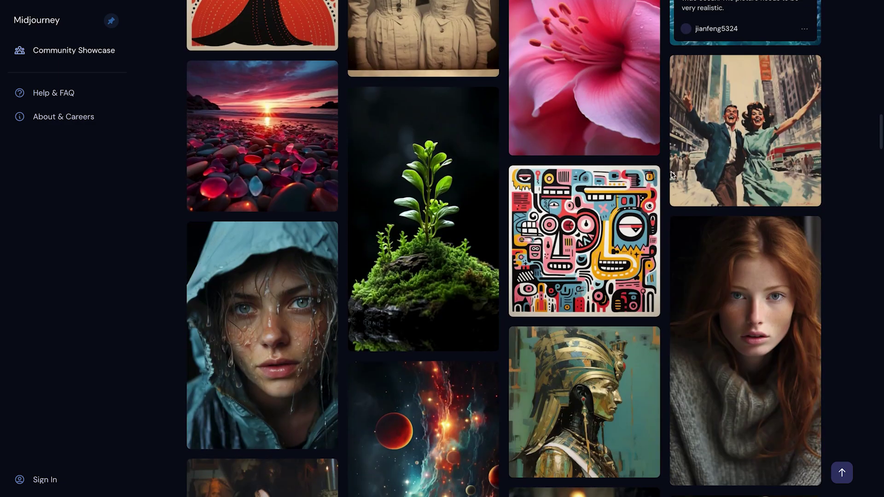
scroll(672, 176, "down", 2)
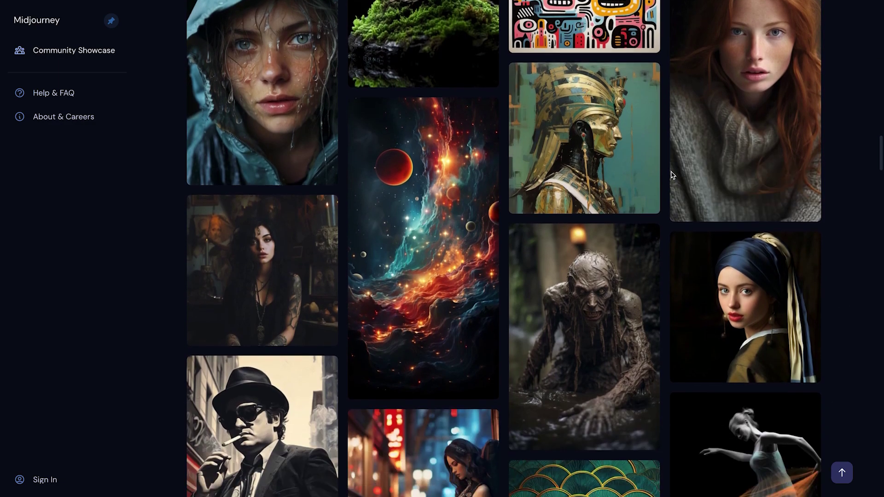
scroll(672, 176, "down", 2)
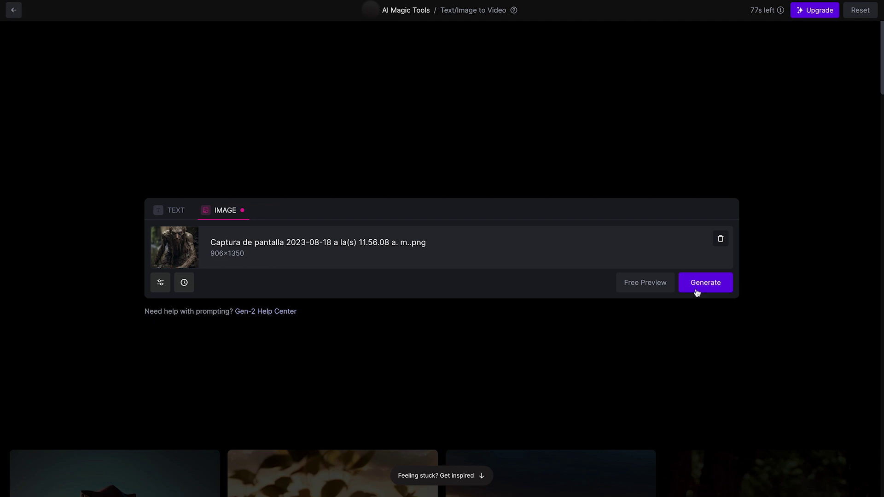
Generate a 4-second clip from the mud creature image, scrub through it, and open Share.
left_click(720, 290)
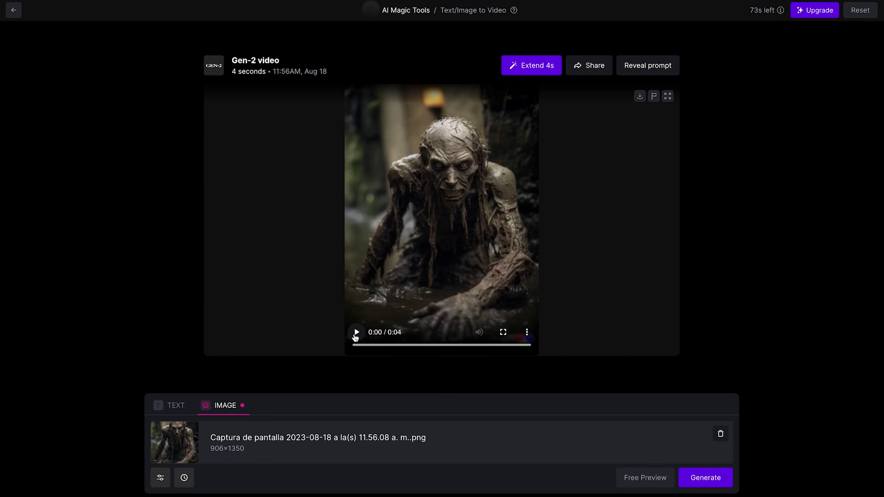
left_click(356, 333)
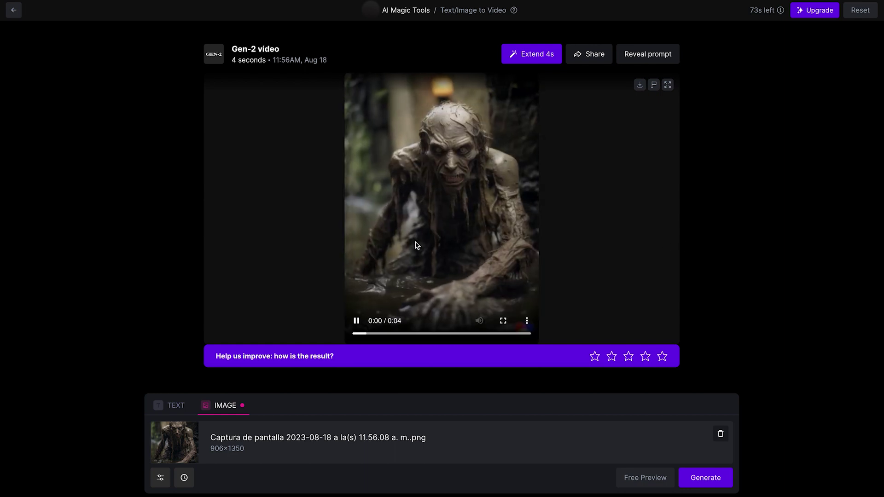
left_click(357, 320)
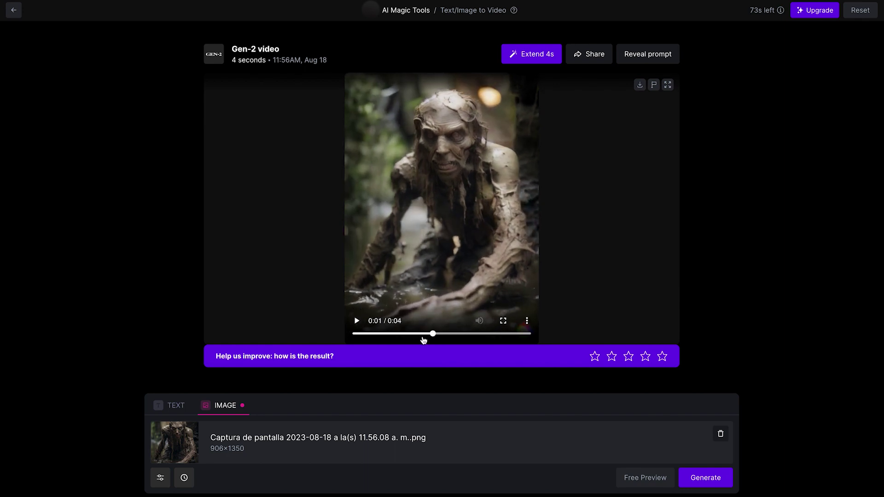
left_click_drag(422, 334, 385, 333)
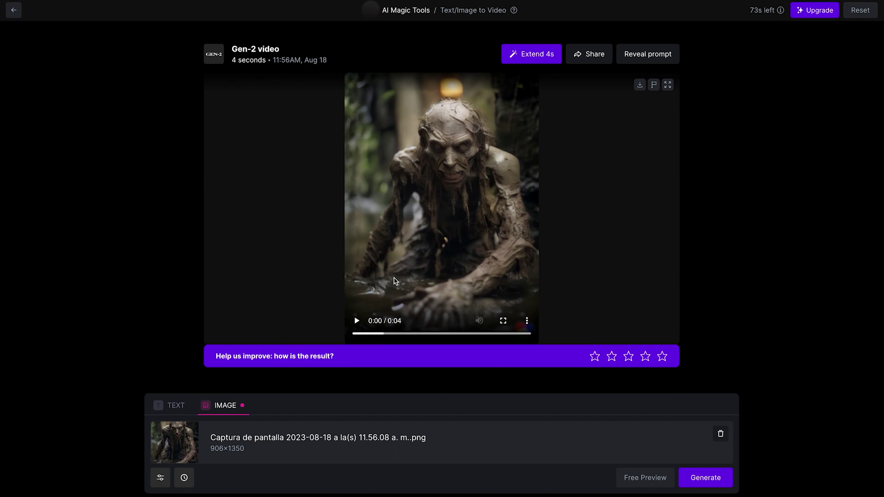
left_click_drag(403, 335, 343, 338)
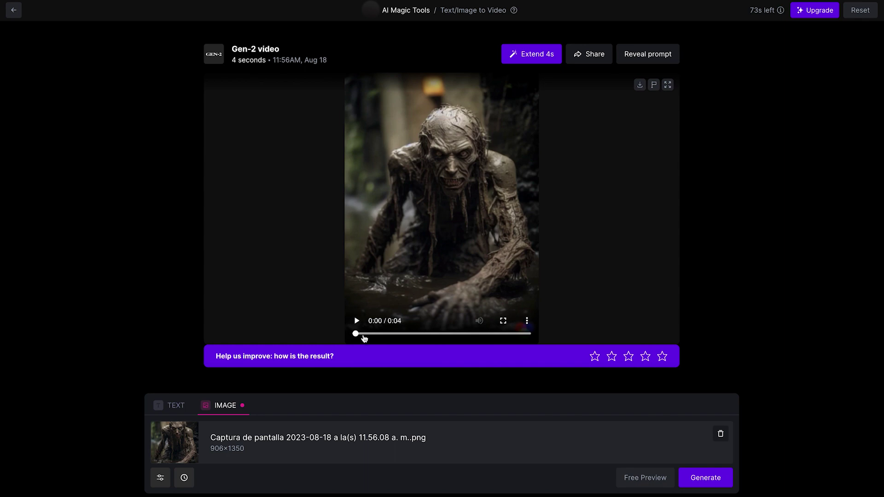
left_click(364, 336)
left_click_drag(363, 335, 503, 336)
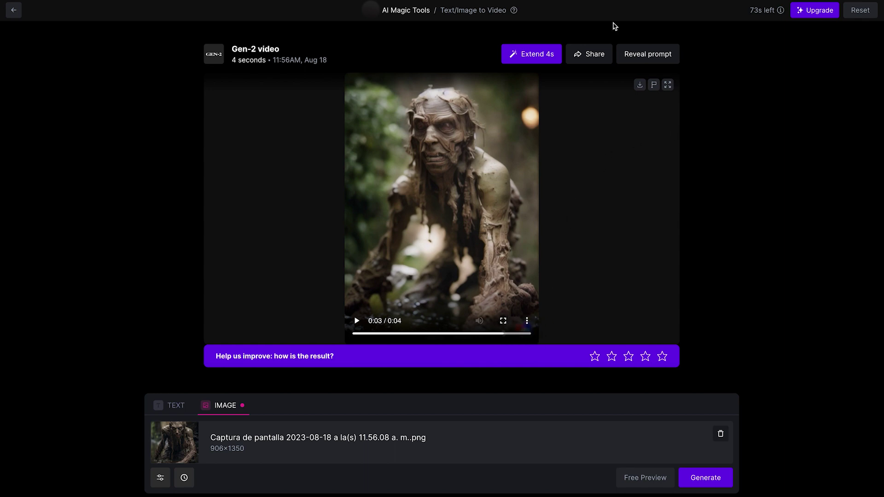
left_click(593, 62)
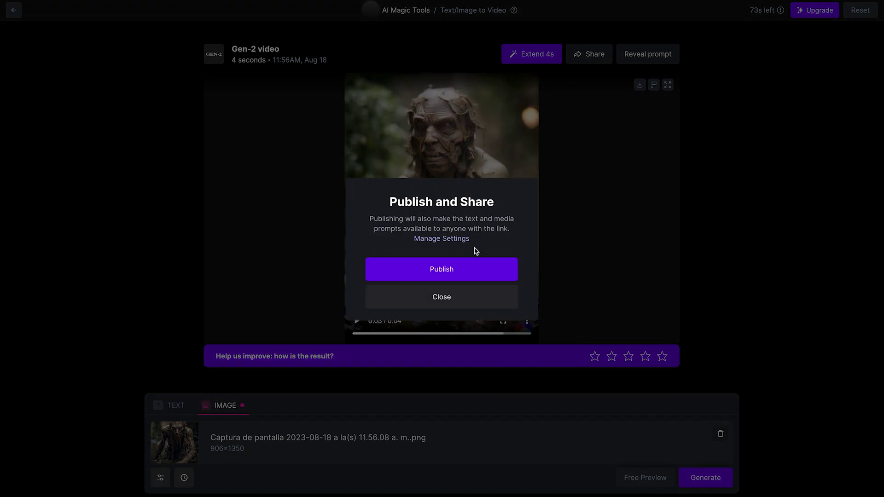
Publish the mud creature video, copy its share link, and play it on its creation page.
left_click(451, 277)
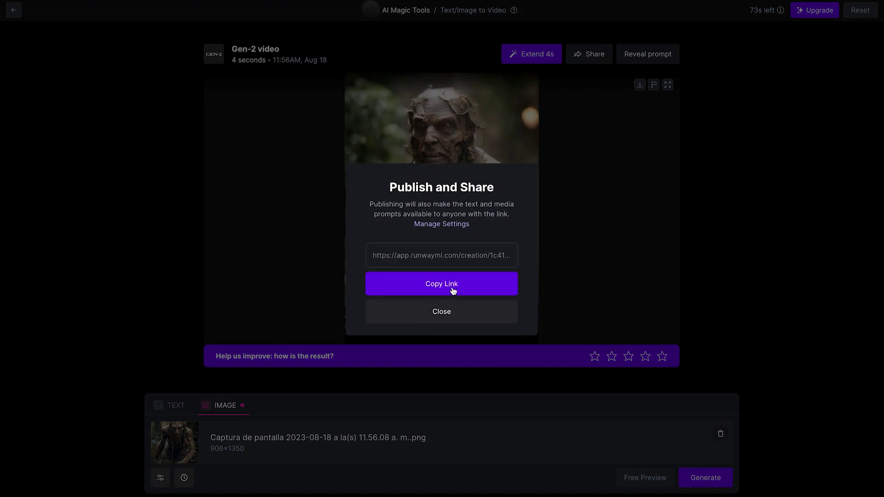
left_click(452, 289)
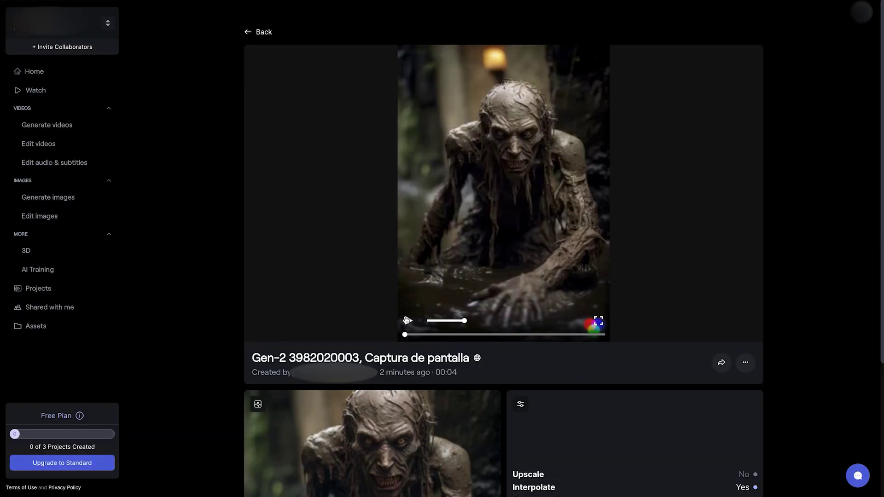
left_click(408, 321)
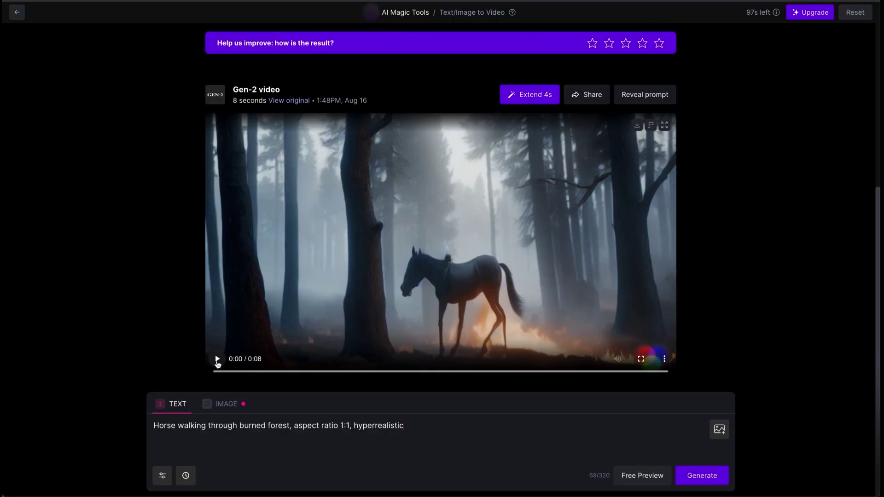
Play the horse clip, then scrub the 8-second elf clip to 0:06.
left_click(217, 360)
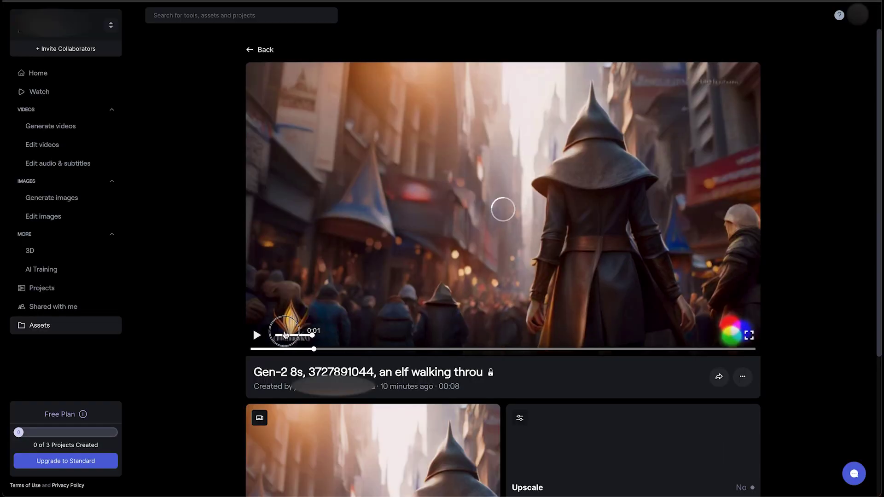
left_click(253, 350)
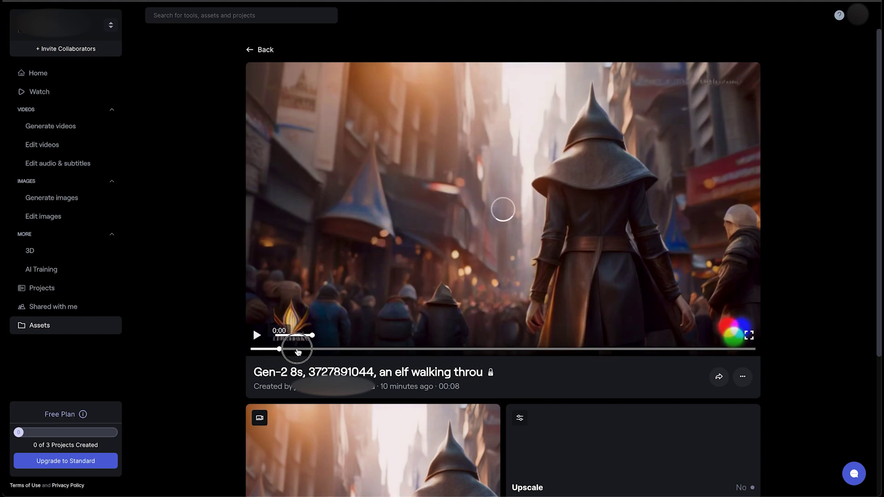
left_click_drag(298, 352, 713, 336)
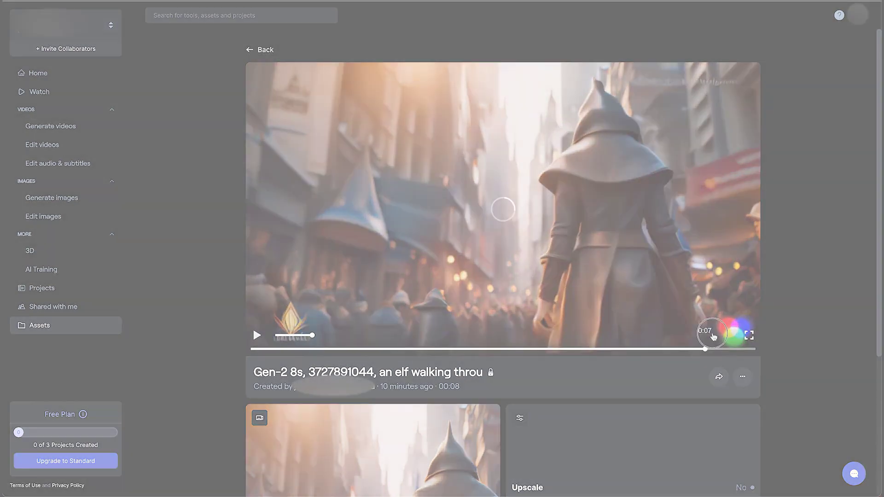